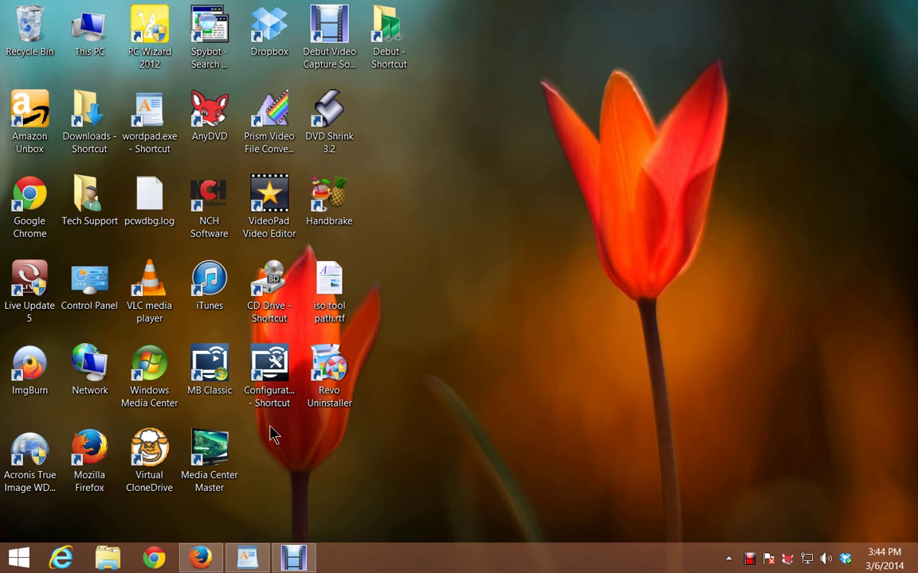
Open the Start screen and show the full list of installed apps.
{"action": "key", "text": "super"}
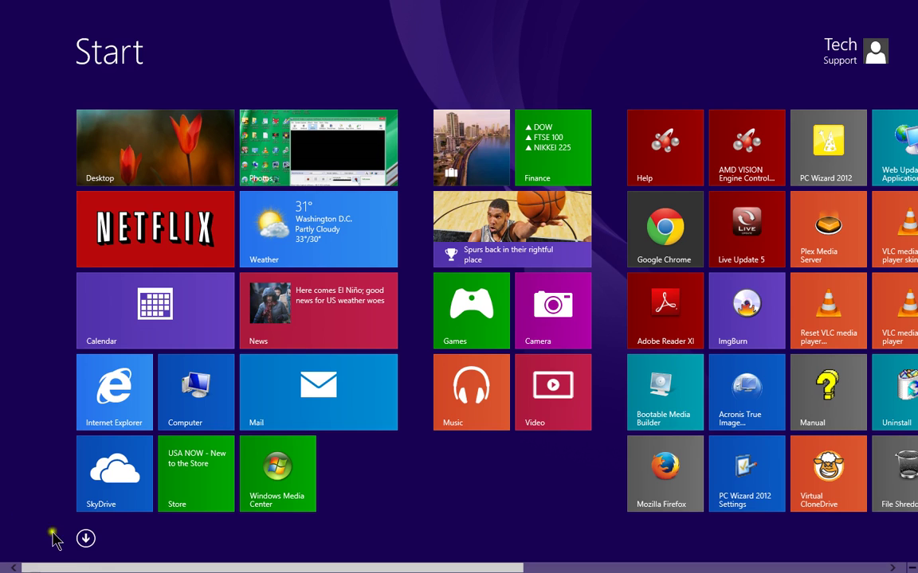
{"action": "left_click", "coordinate": [83, 539]}
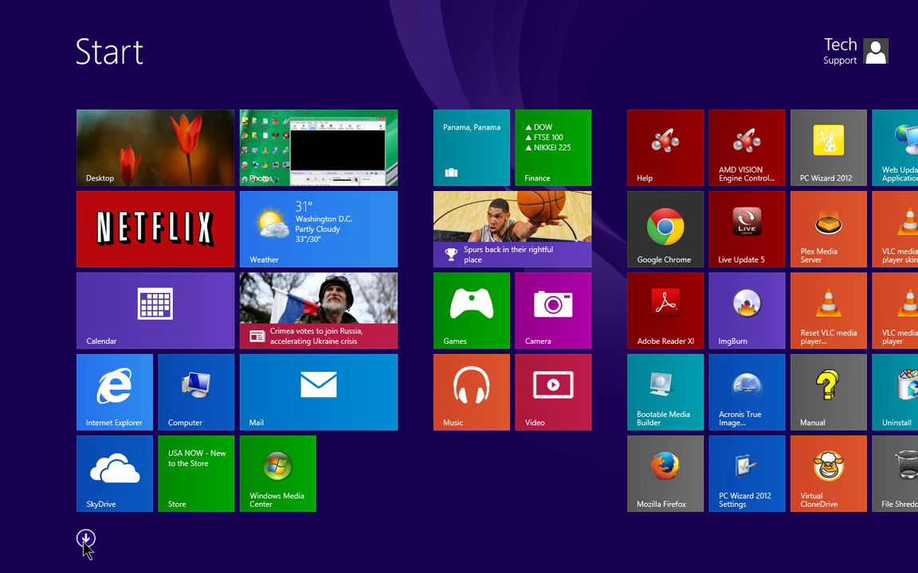
{"action": "left_click", "coordinate": [85, 540]}
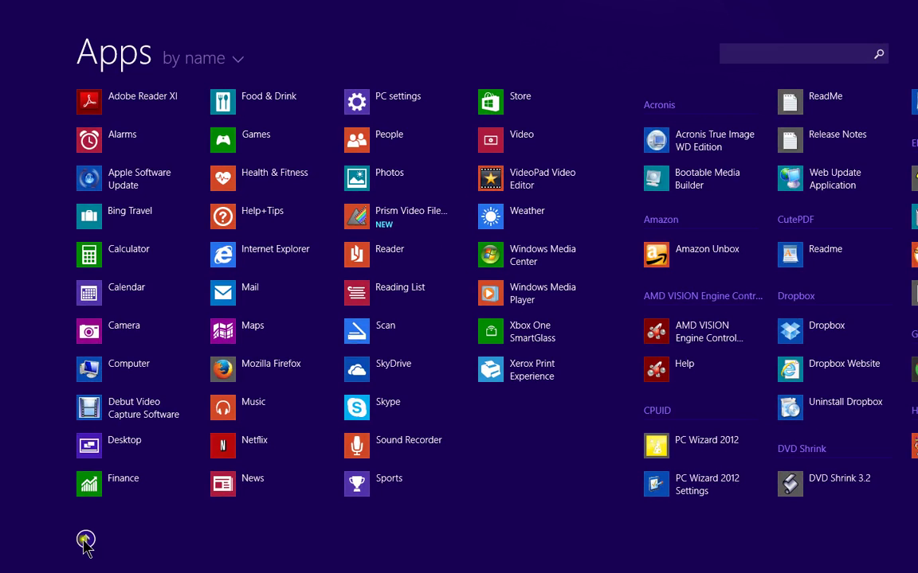
Browse the whole apps list from one end to the other, examining the installed programs and their groups.
{"action": "scroll", "coordinate": [438, 560], "scroll_direction": "down", "scroll_amount": 3}
{"action": "scroll", "coordinate": [469, 487], "scroll_direction": "up", "scroll_amount": 3}
{"action": "scroll", "coordinate": [469, 488], "scroll_direction": "down", "scroll_amount": 3}
{"action": "scroll", "coordinate": [469, 488], "scroll_direction": "up", "scroll_amount": 3}
{"action": "scroll", "coordinate": [469, 488], "scroll_direction": "down", "scroll_amount": 8}
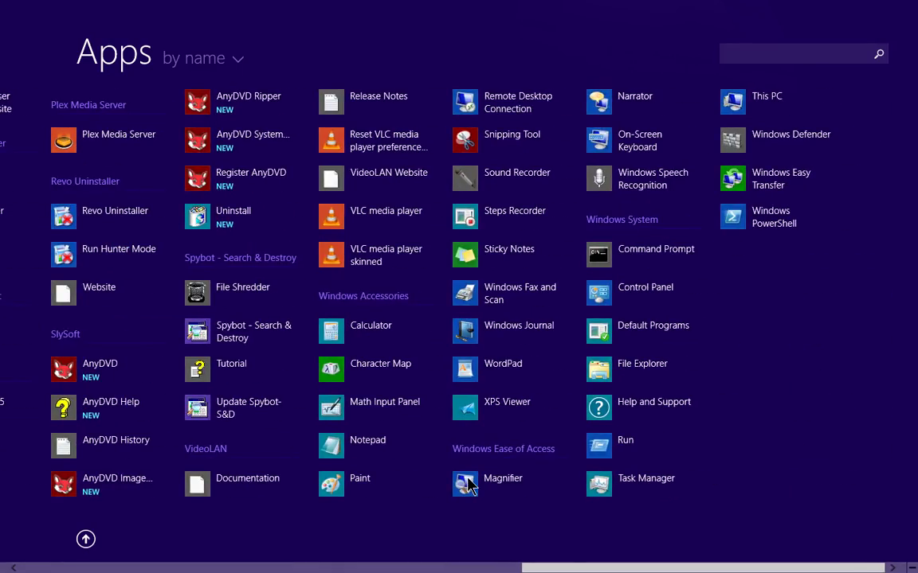
{"action": "scroll", "coordinate": [470, 488], "scroll_direction": "up", "scroll_amount": 8}
{"action": "scroll", "coordinate": [469, 488], "scroll_direction": "down", "scroll_amount": 3}
{"action": "scroll", "coordinate": [469, 488], "scroll_direction": "down", "scroll_amount": 5}
{"action": "scroll", "coordinate": [469, 487], "scroll_direction": "up", "scroll_amount": 6}
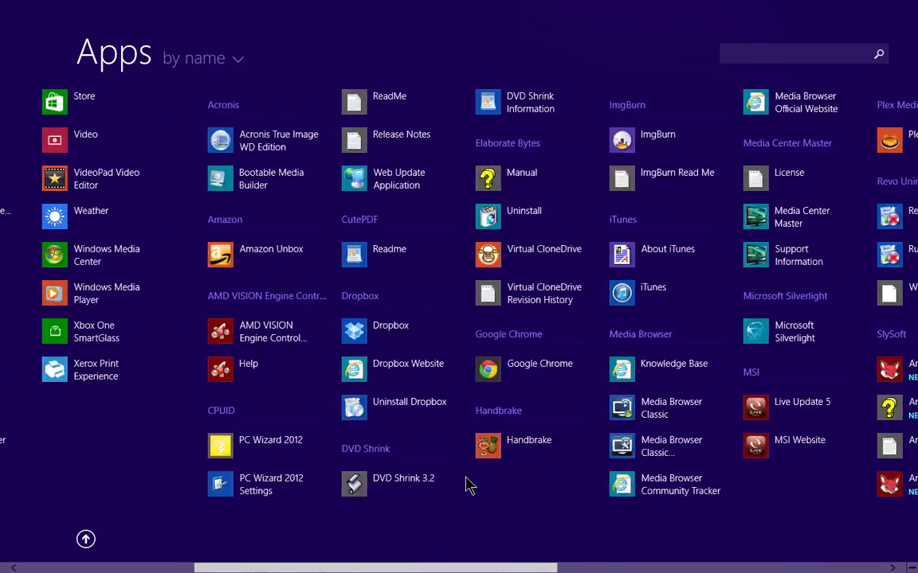
{"action": "scroll", "coordinate": [469, 487], "scroll_direction": "up", "scroll_amount": 4}
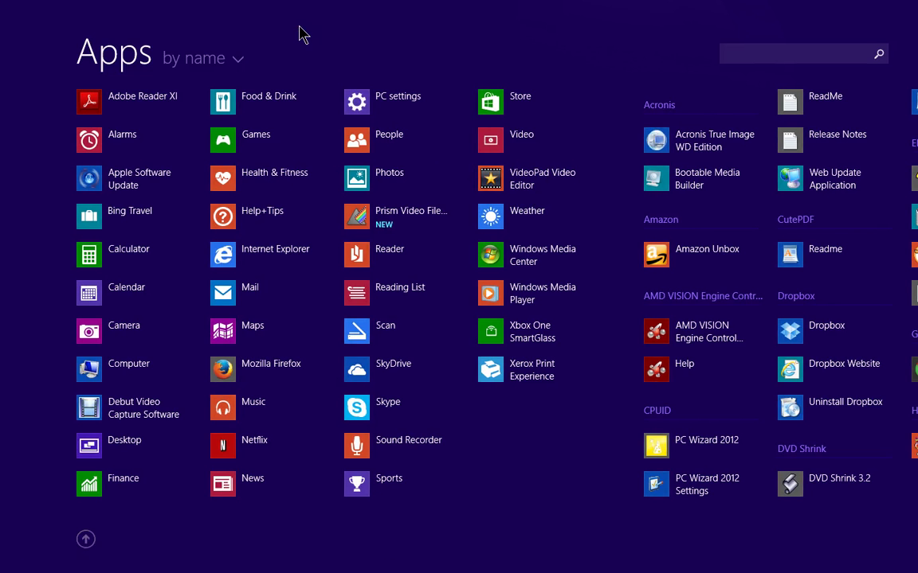
Review the sorting options for the apps list without changing them, and locate Control Panel under Windows System.
{"action": "left_click", "coordinate": [199, 60]}
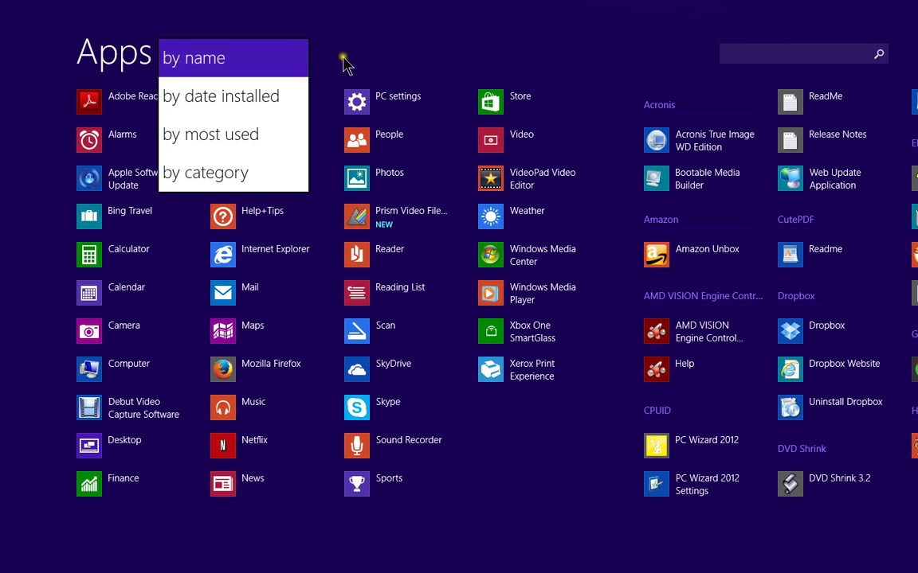
{"action": "left_click", "coordinate": [428, 57]}
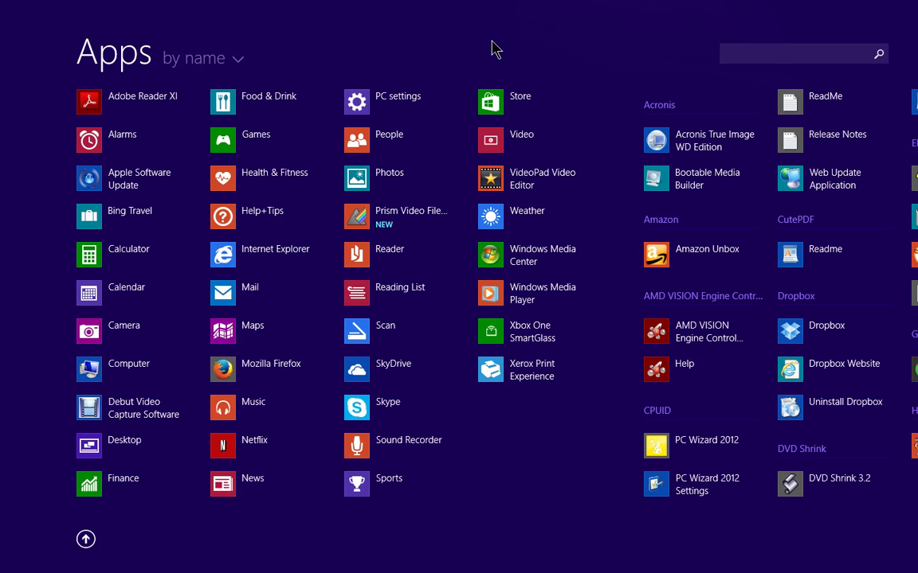
{"action": "scroll", "coordinate": [491, 49], "scroll_direction": "down", "scroll_amount": 15}
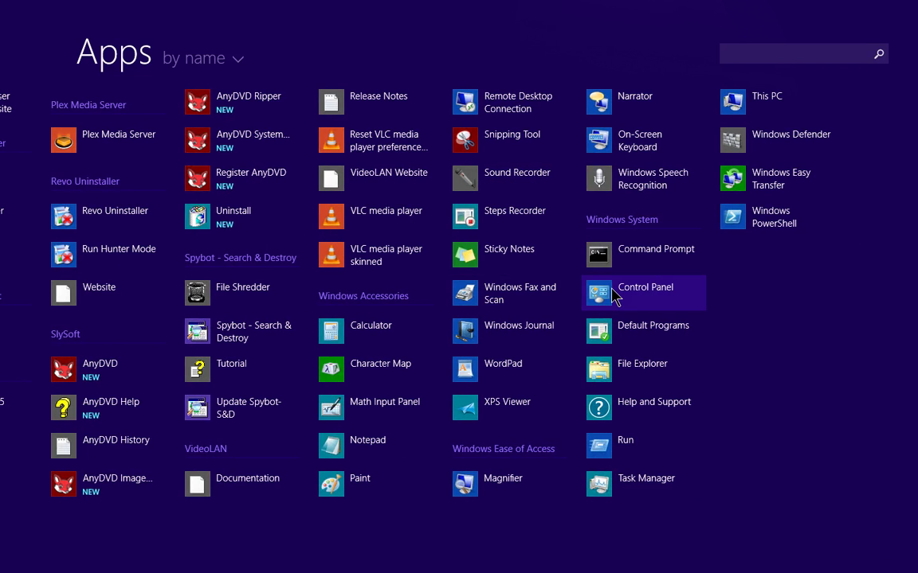
Open Control Panel through an app search for "contr" and close its window.
{"action": "left_click", "coordinate": [818, 54]}
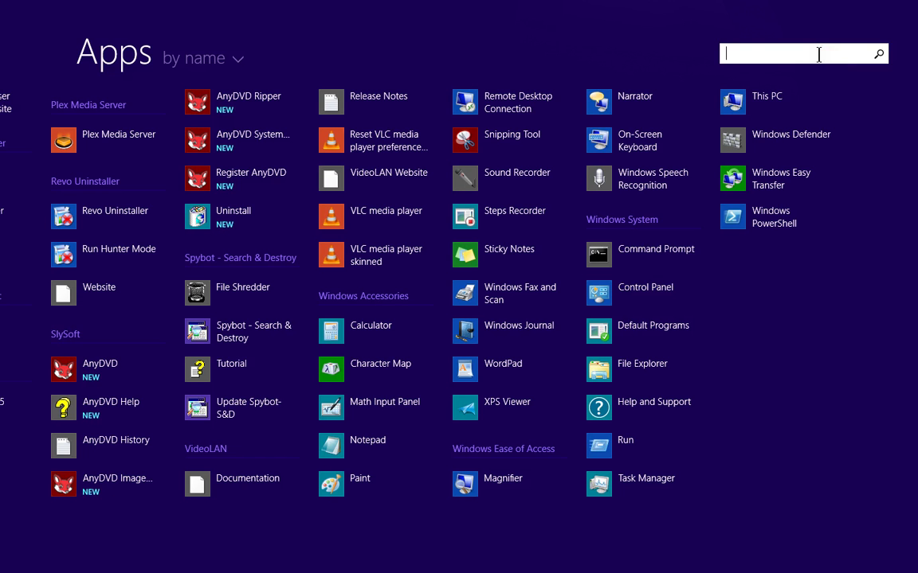
{"action": "type", "text": "ca"}
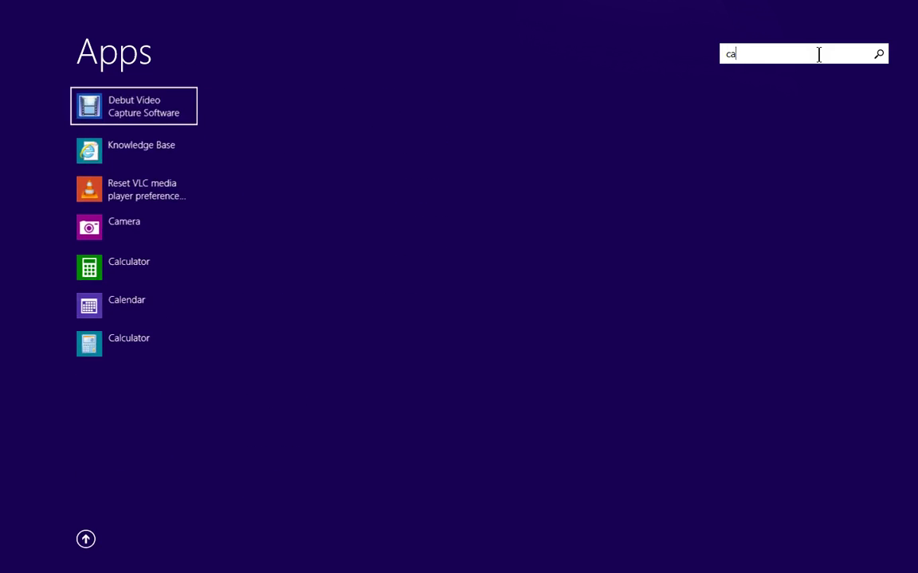
{"action": "key", "text": "BackSpace"}
{"action": "type", "text": "on"}
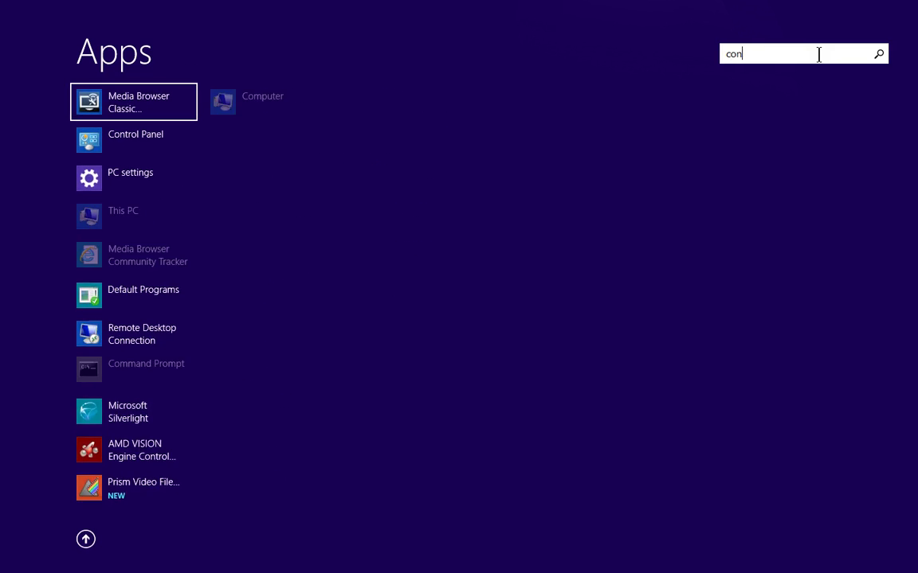
{"action": "type", "text": "tr"}
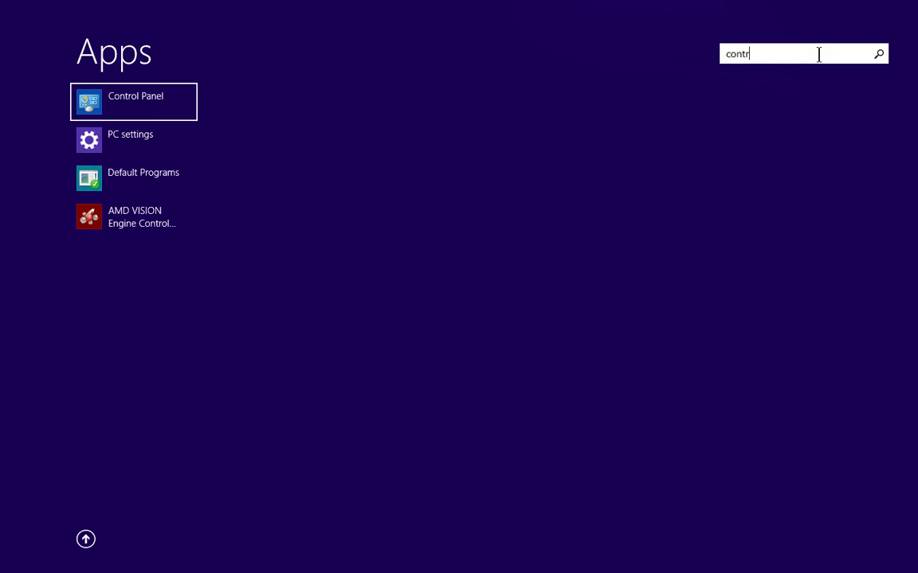
{"action": "left_click", "coordinate": [93, 110]}
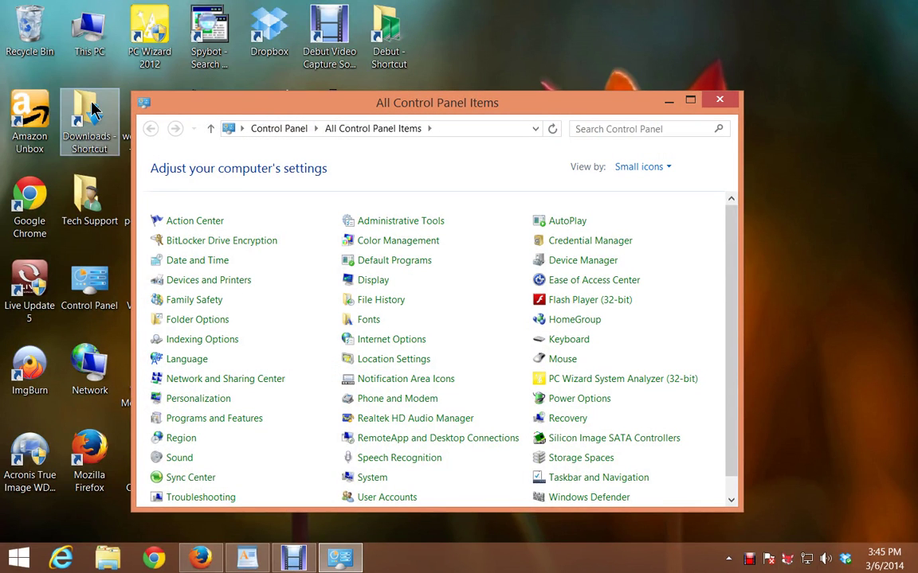
{"action": "left_click", "coordinate": [721, 100]}
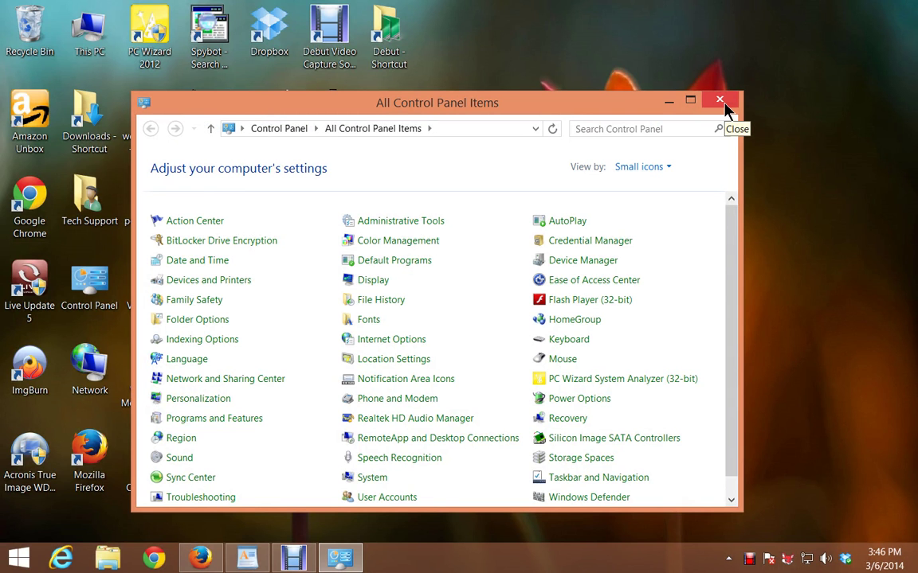
{"action": "left_click", "coordinate": [721, 102]}
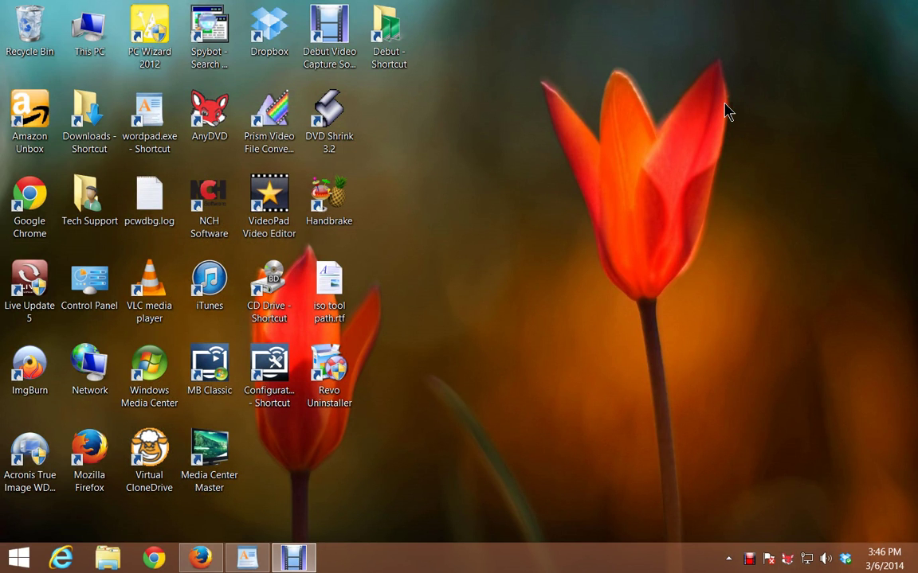
Switch back and forth between the Start screen and the desktop several times, ending on the desktop.
{"action": "key", "text": "super"}
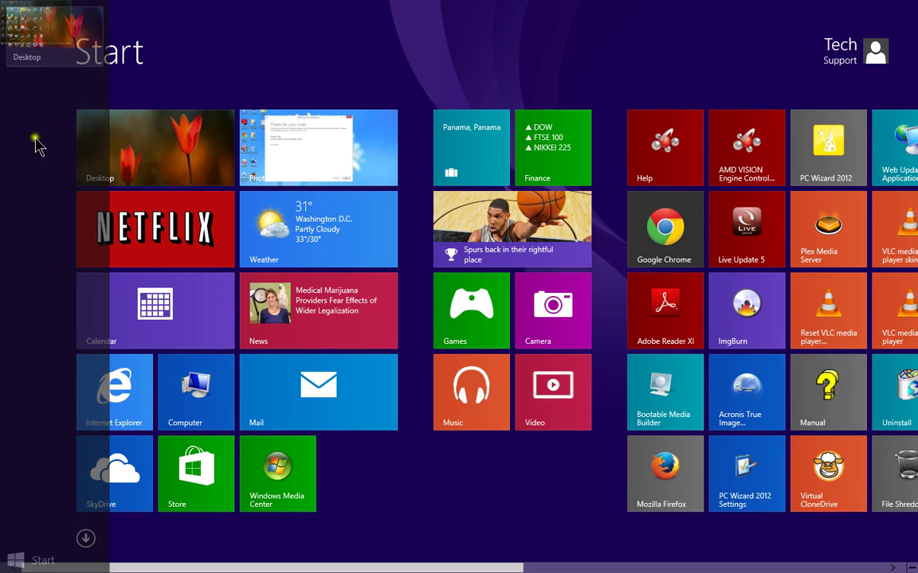
{"action": "left_click", "coordinate": [152, 164]}
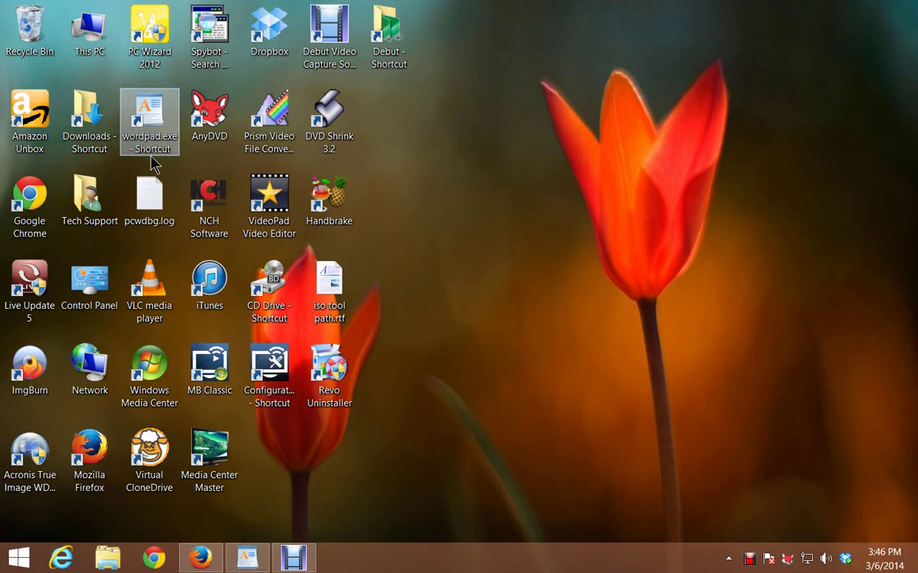
{"action": "key", "text": "super"}
{"action": "left_click", "coordinate": [153, 164]}
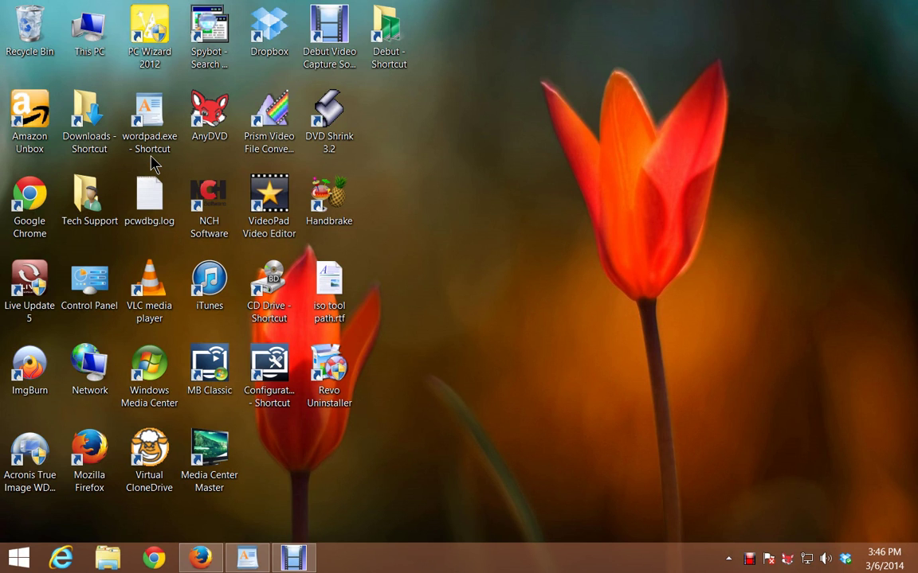
{"action": "key", "text": "super"}
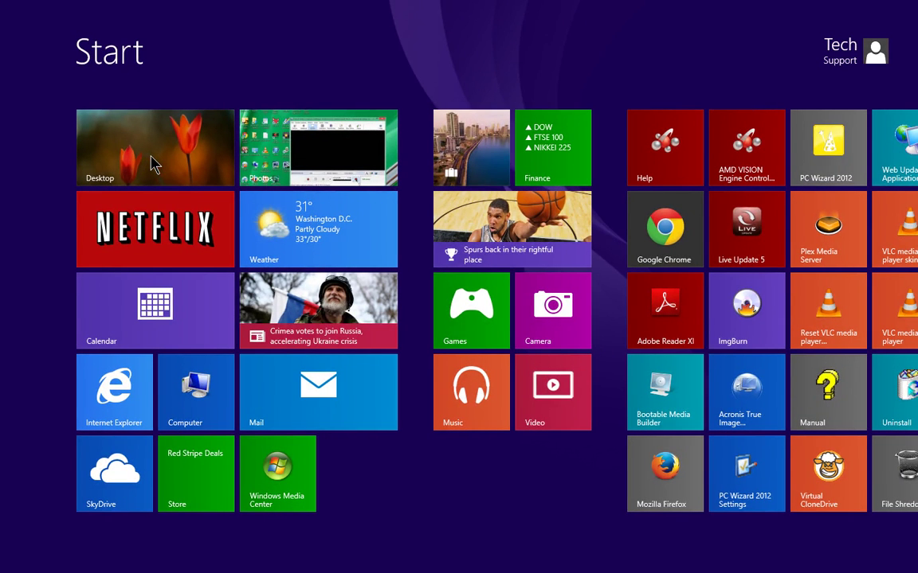
{"action": "mouse_move", "coordinate": [12, 565]}
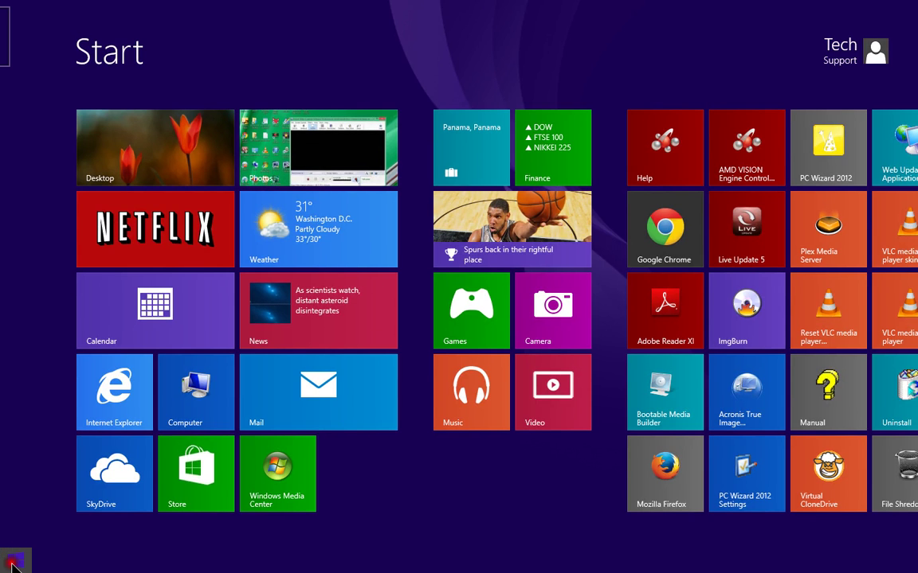
{"action": "left_click", "coordinate": [13, 564]}
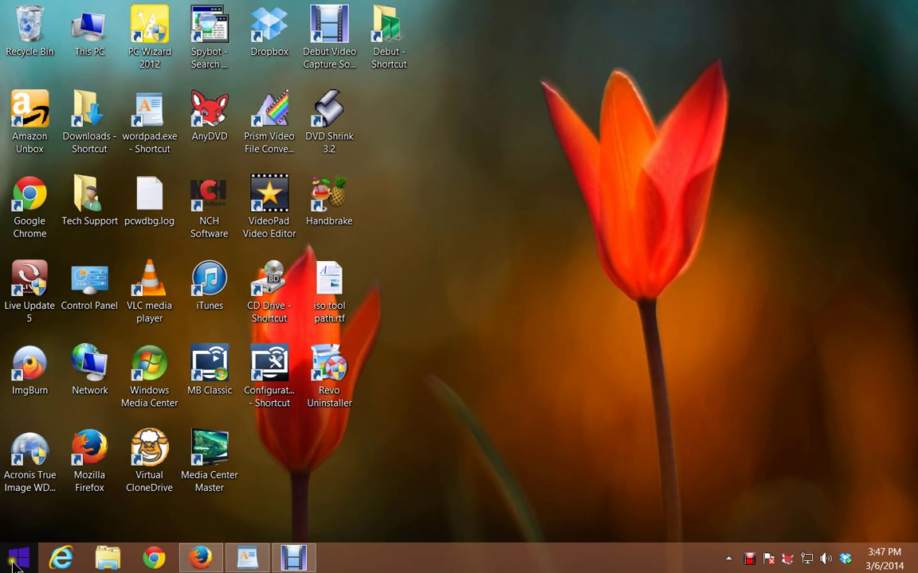
{"action": "left_click", "coordinate": [14, 562]}
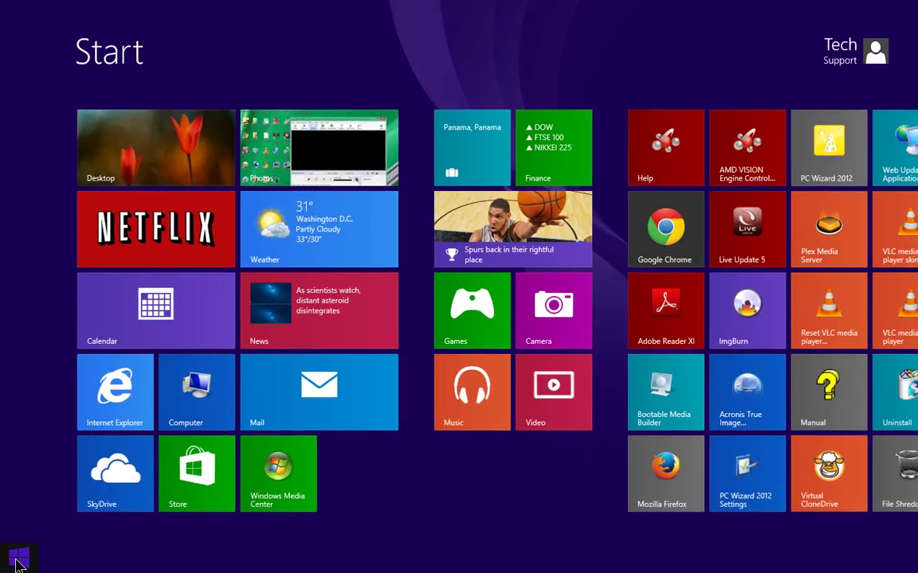
{"action": "left_click", "coordinate": [17, 563]}
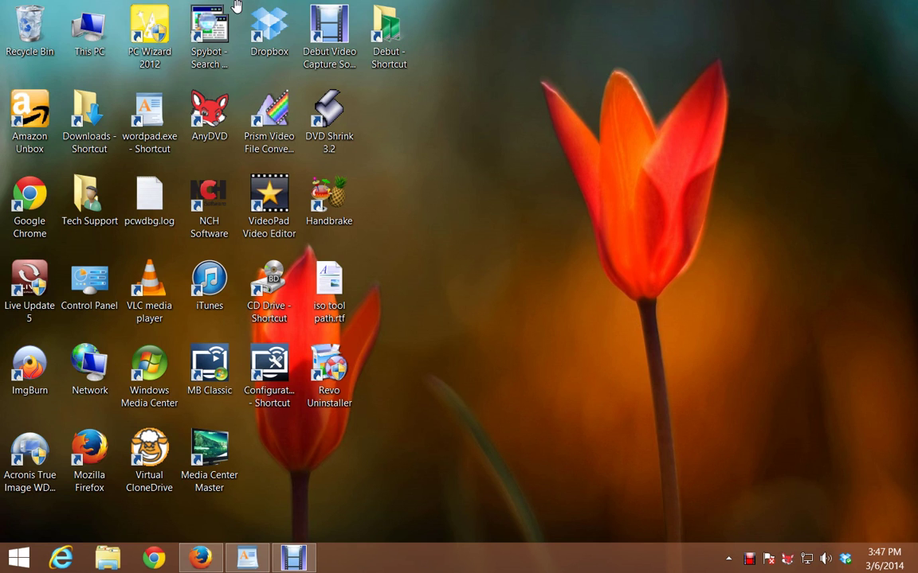
Open This PC from the desktop and look over its folders, drives and network locations.
{"action": "left_click", "coordinate": [92, 28]}
{"action": "left_click", "coordinate": [92, 28]}
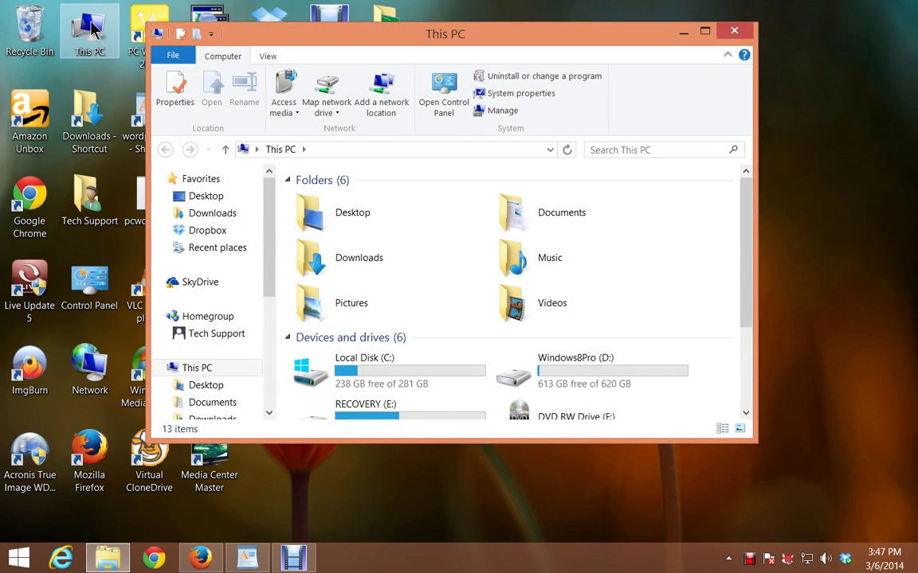
{"action": "scroll", "coordinate": [688, 338], "scroll_direction": "down", "scroll_amount": 3}
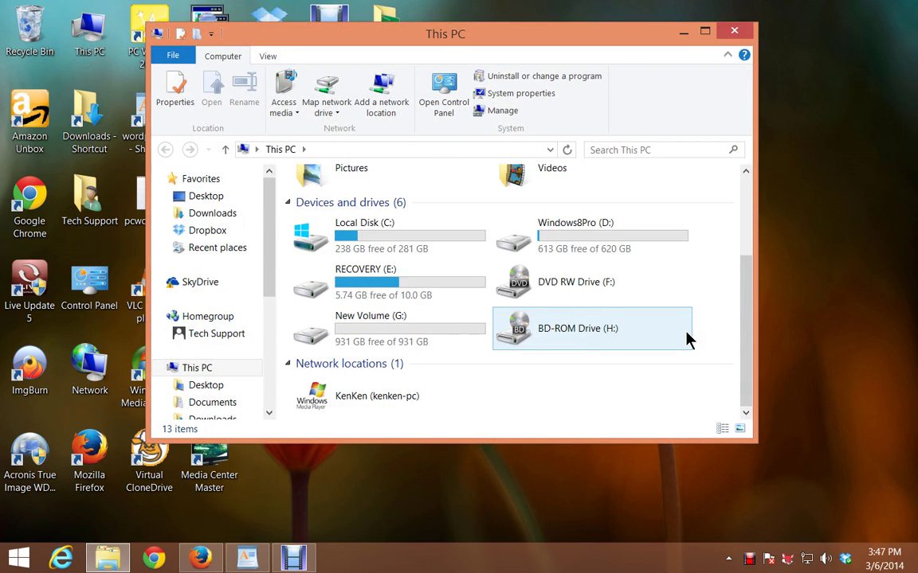
{"action": "scroll", "coordinate": [688, 338], "scroll_direction": "up", "scroll_amount": 3}
{"action": "scroll", "coordinate": [612, 281], "scroll_direction": "down", "scroll_amount": 3}
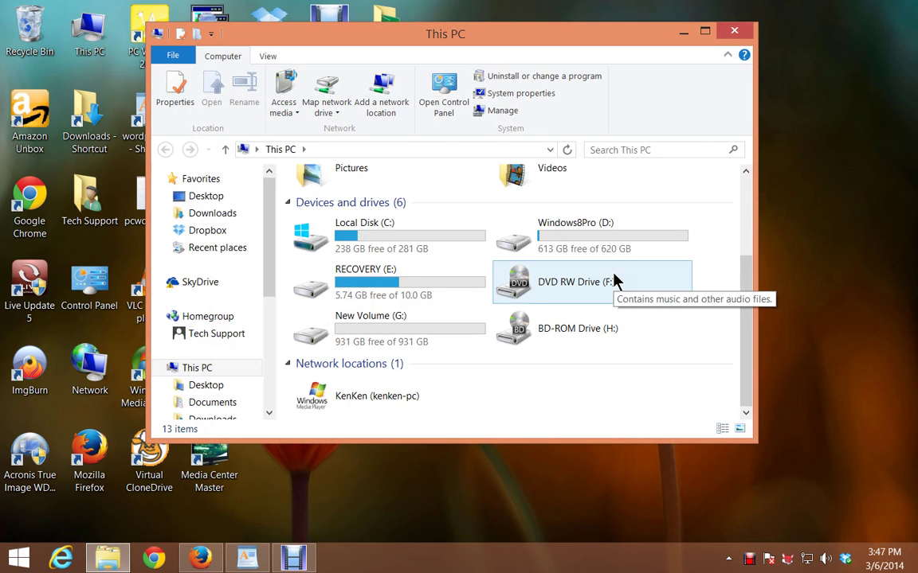
{"action": "scroll", "coordinate": [614, 280], "scroll_direction": "up", "scroll_amount": 3}
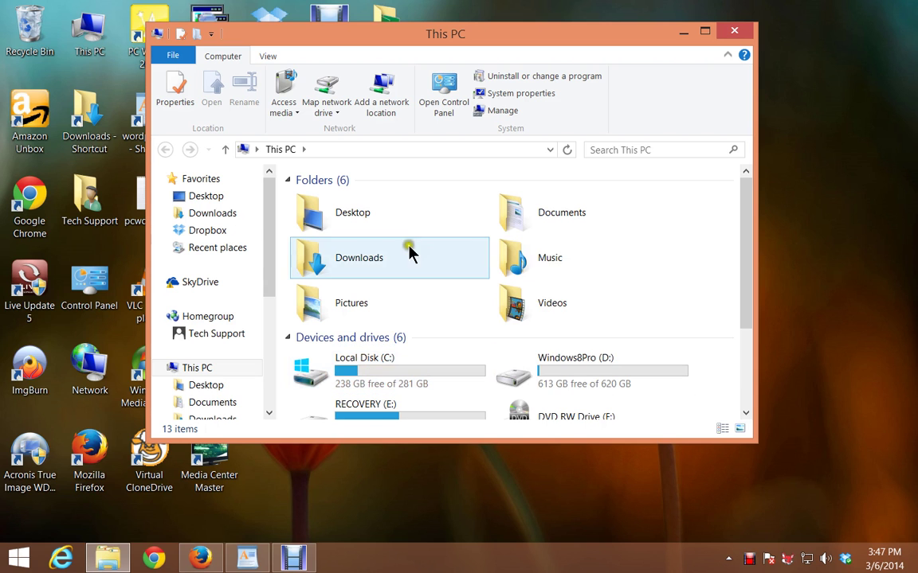
Go from This PC to Control Panel and display its items as small icons.
{"action": "left_click", "coordinate": [257, 151]}
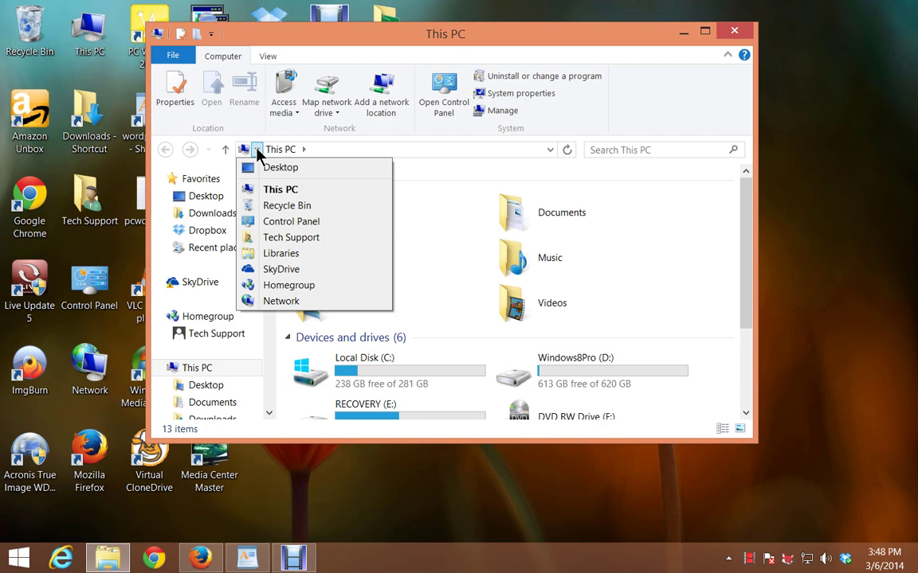
{"action": "left_click", "coordinate": [250, 222]}
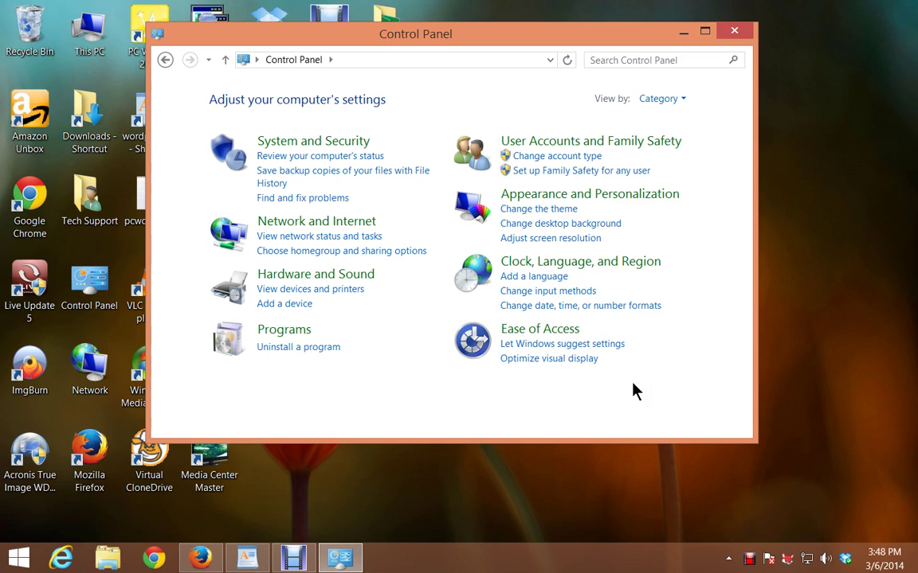
{"action": "left_click", "coordinate": [638, 56]}
{"action": "left_click", "coordinate": [679, 110]}
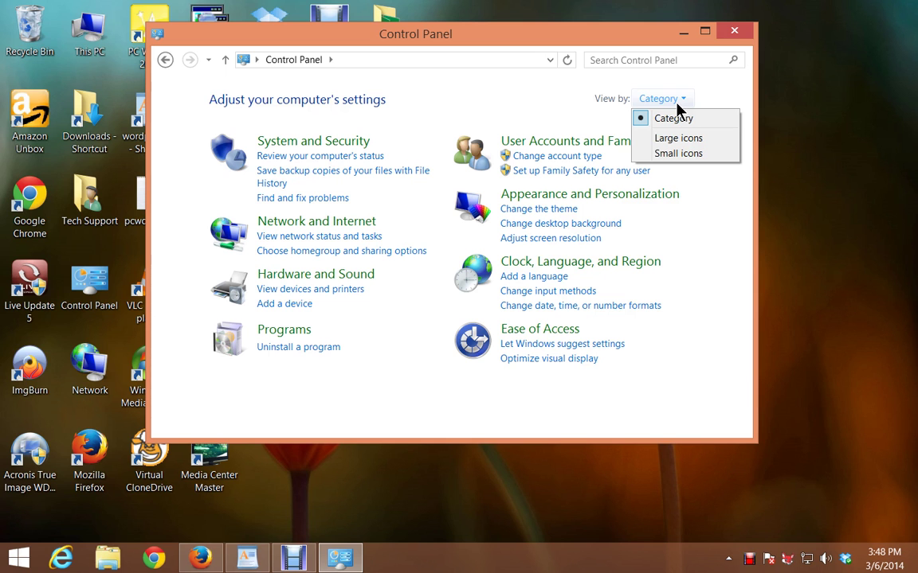
{"action": "left_click", "coordinate": [670, 151]}
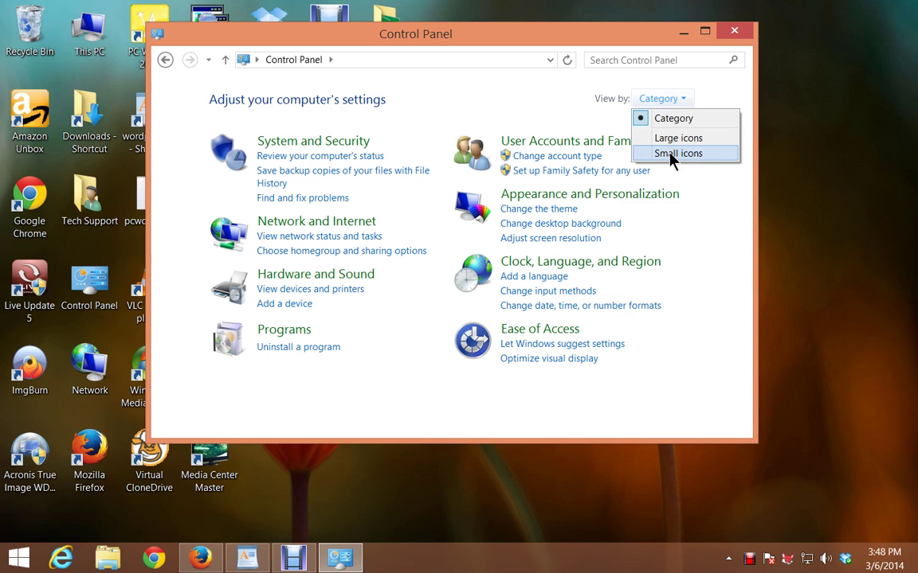
{"action": "left_click", "coordinate": [670, 153]}
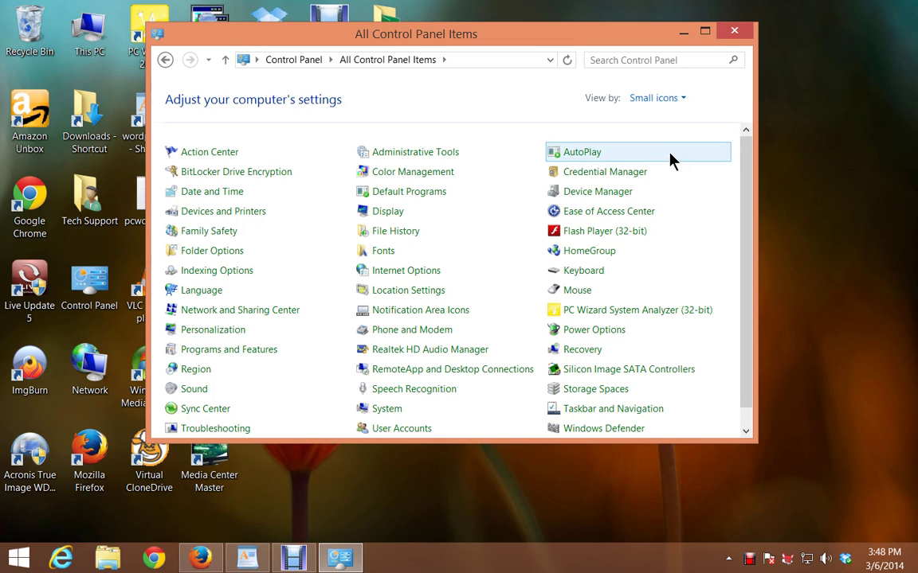
Open the Recovery item in Control Panel to show the advanced recovery tools.
{"action": "scroll", "coordinate": [670, 155], "scroll_direction": "down", "scroll_amount": 1}
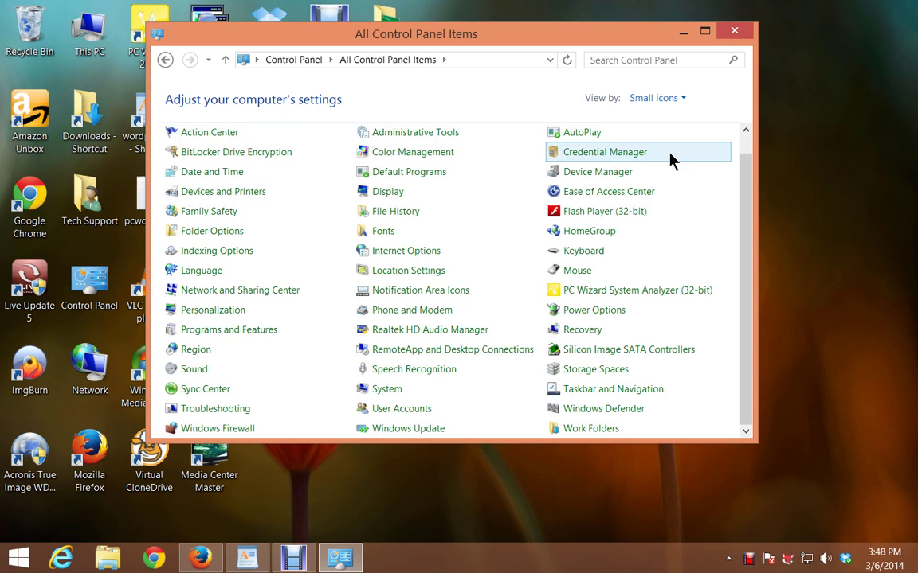
{"action": "left_click", "coordinate": [587, 330]}
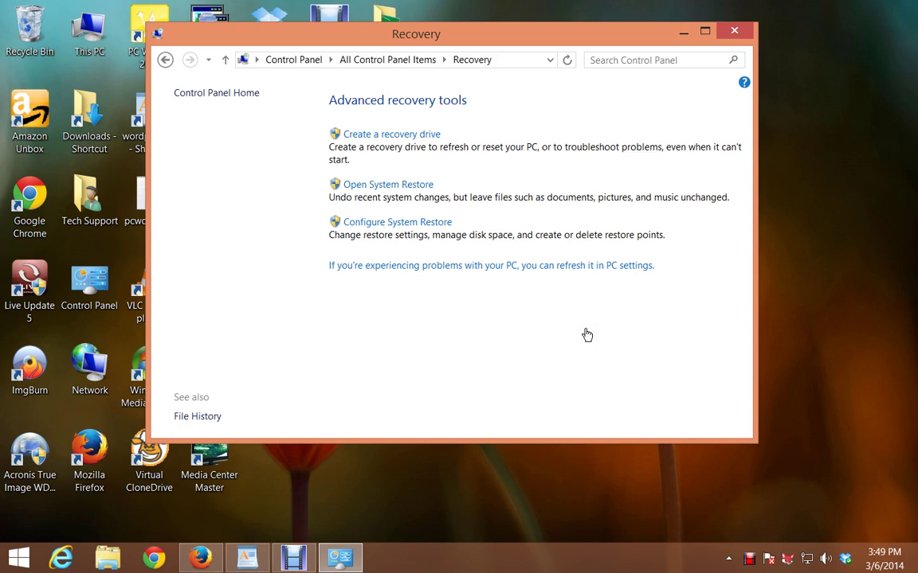
Start System Restore from the advanced recovery tools and list its restore points, including the additional older ones.
{"action": "left_click", "coordinate": [389, 184]}
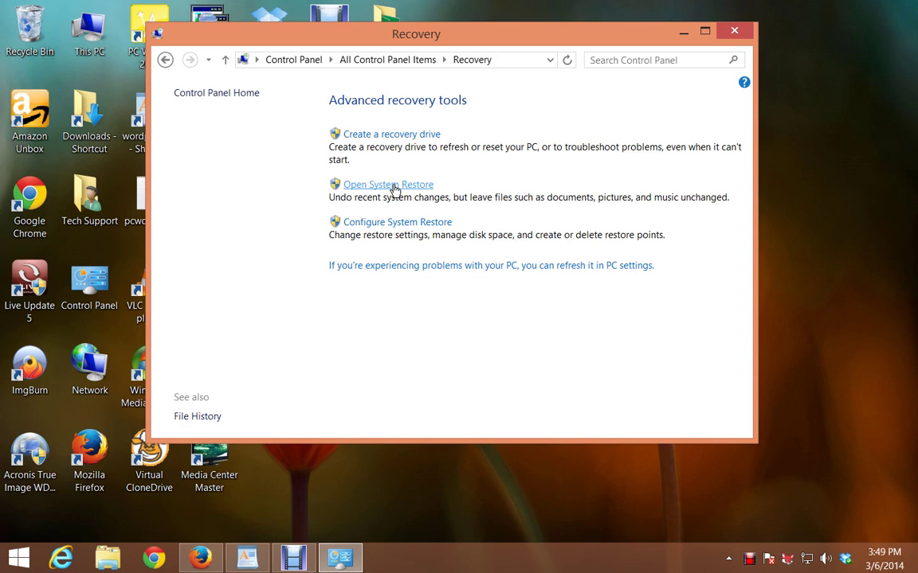
{"action": "left_click", "coordinate": [393, 188]}
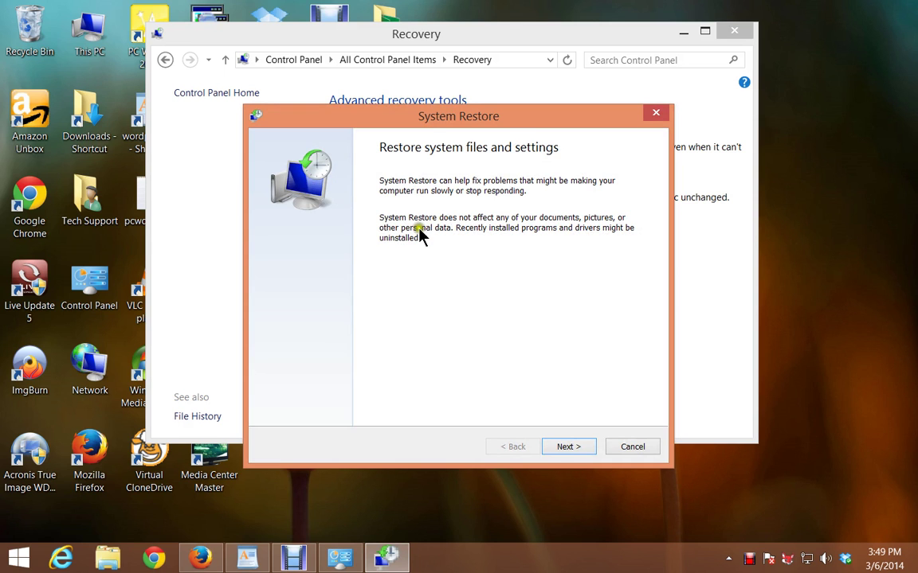
{"action": "left_click", "coordinate": [567, 447]}
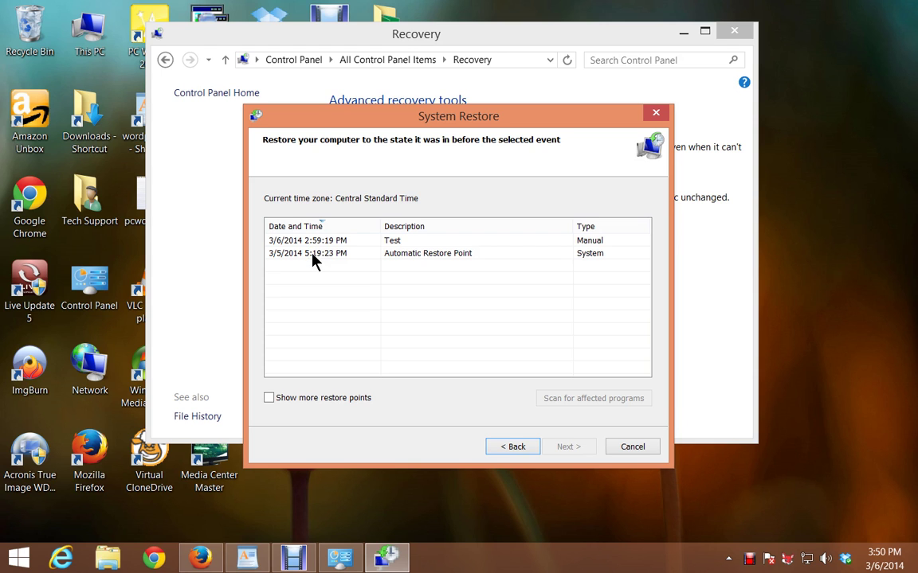
{"action": "left_click", "coordinate": [280, 290]}
{"action": "left_click", "coordinate": [269, 398]}
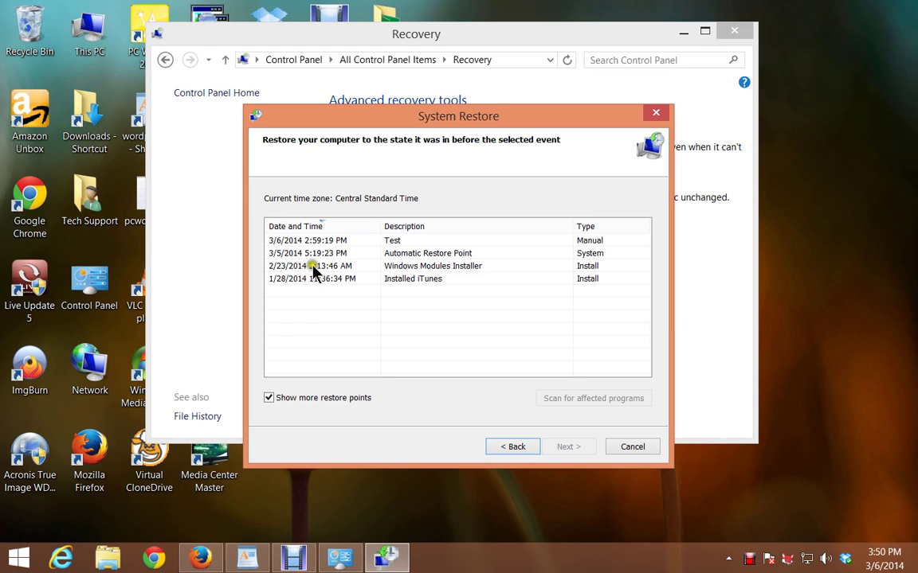
Choose the 2/23/2014 2:13:46 AM Windows Modules Installer restore point and proceed to the confirmation page.
{"action": "left_click", "coordinate": [291, 272]}
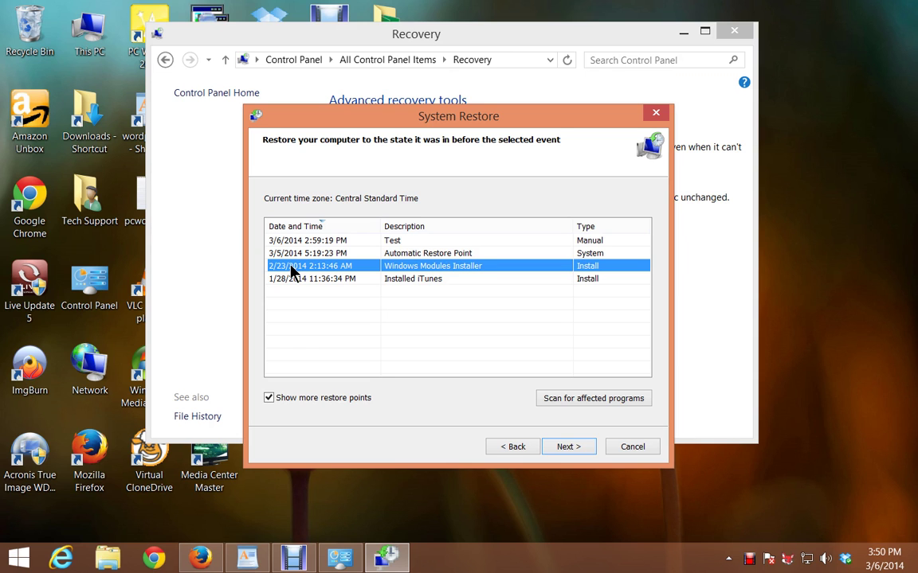
{"action": "left_click", "coordinate": [291, 267]}
{"action": "left_click", "coordinate": [292, 267]}
{"action": "left_click", "coordinate": [569, 449]}
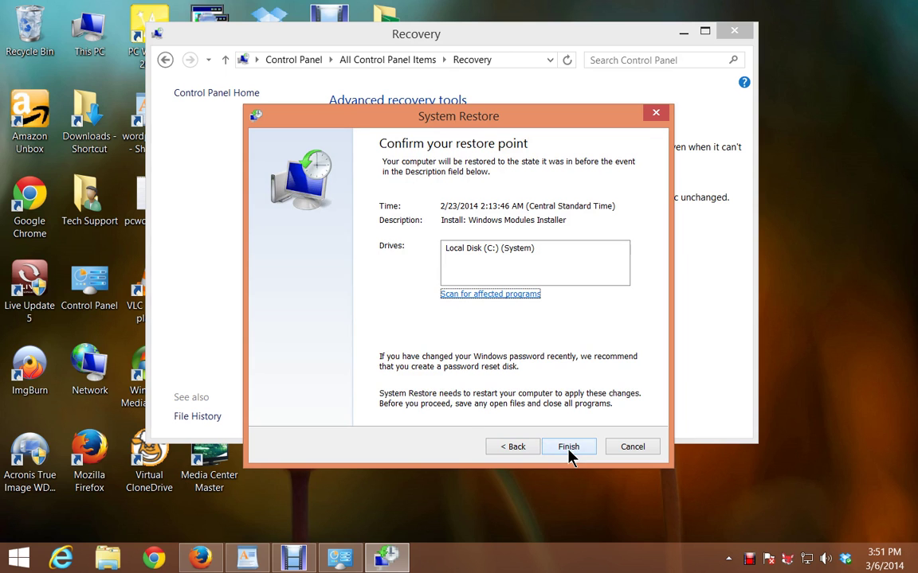
{"action": "left_click", "coordinate": [481, 294]}
{"action": "right_click", "coordinate": [766, 560]}
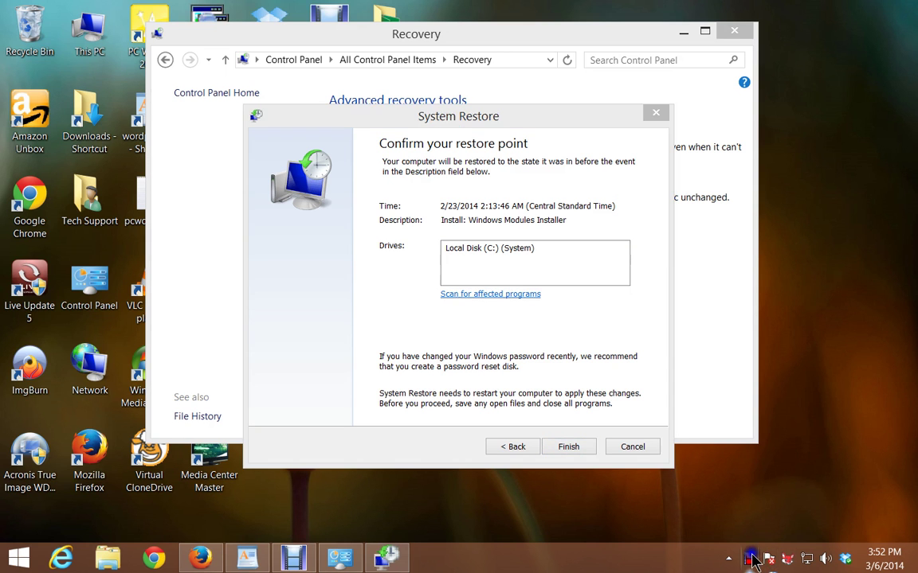